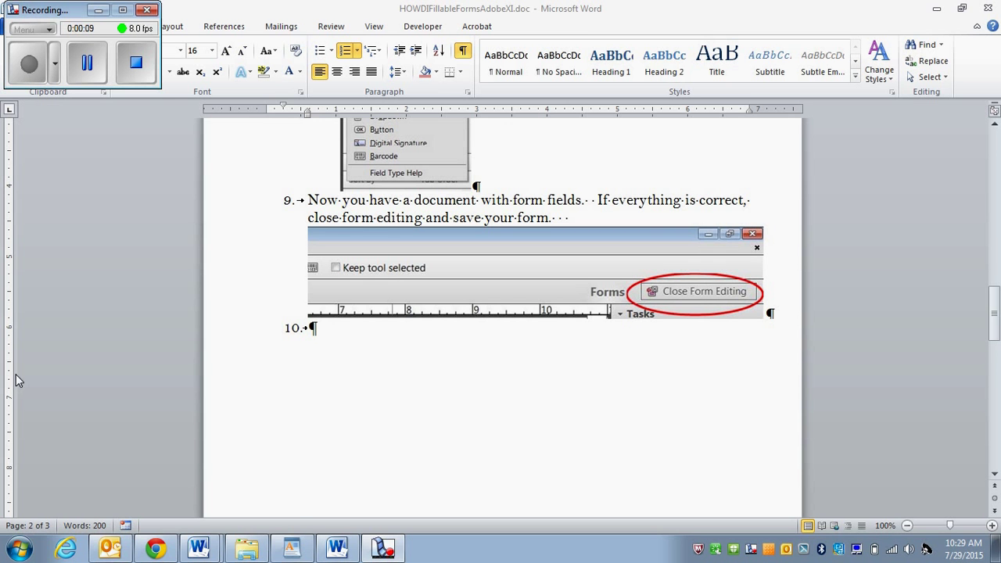
Launch Acrobat and start the Form Wizard on the existing document Section 5 - Organization.pdf.
click(19, 549)
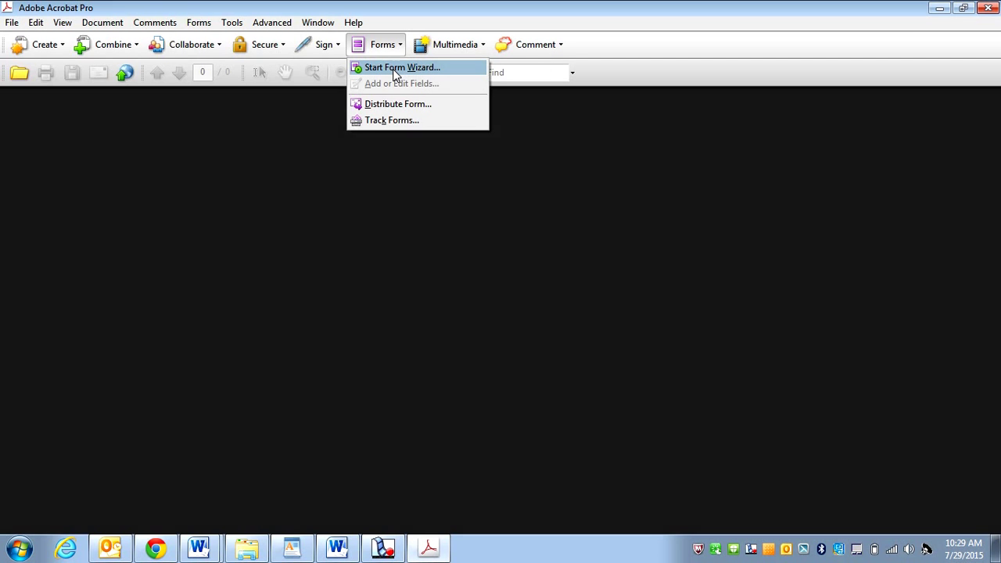
click(395, 69)
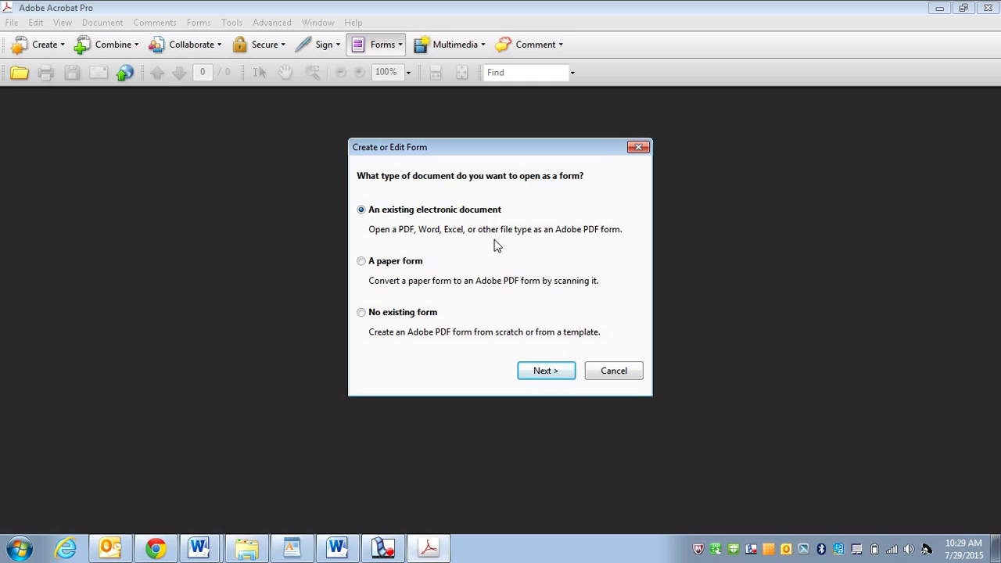
click(546, 378)
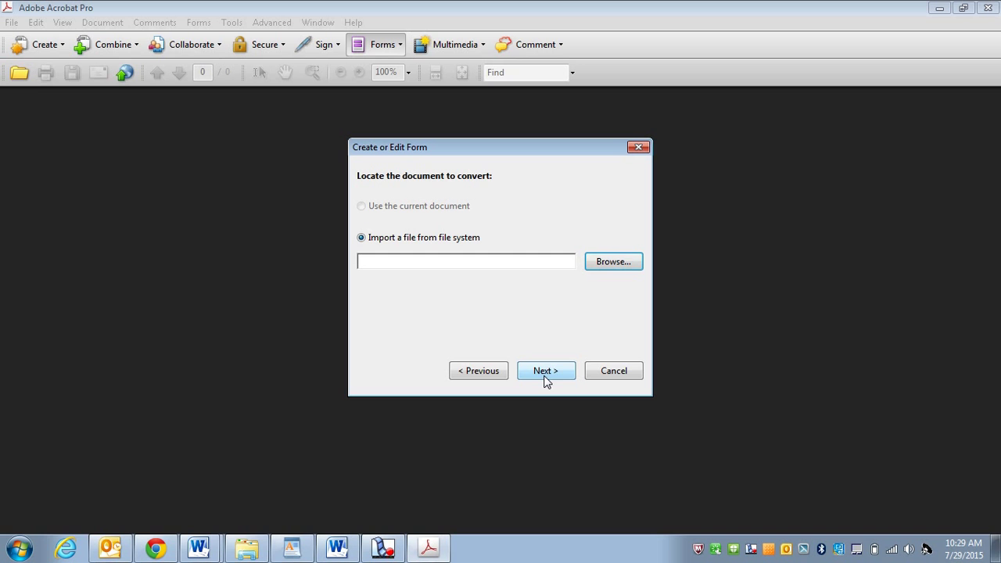
click(613, 261)
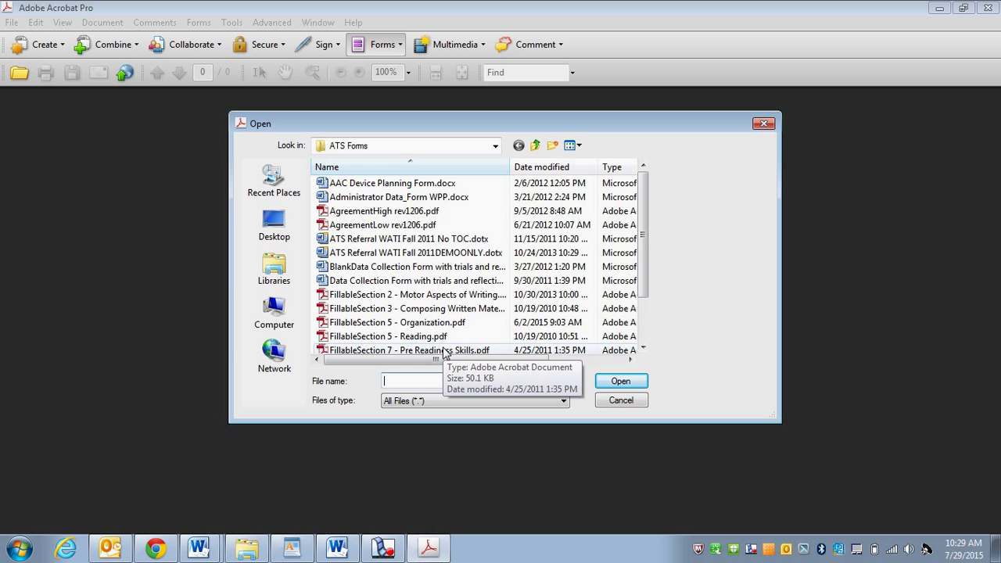
drag(646, 246, 646, 291)
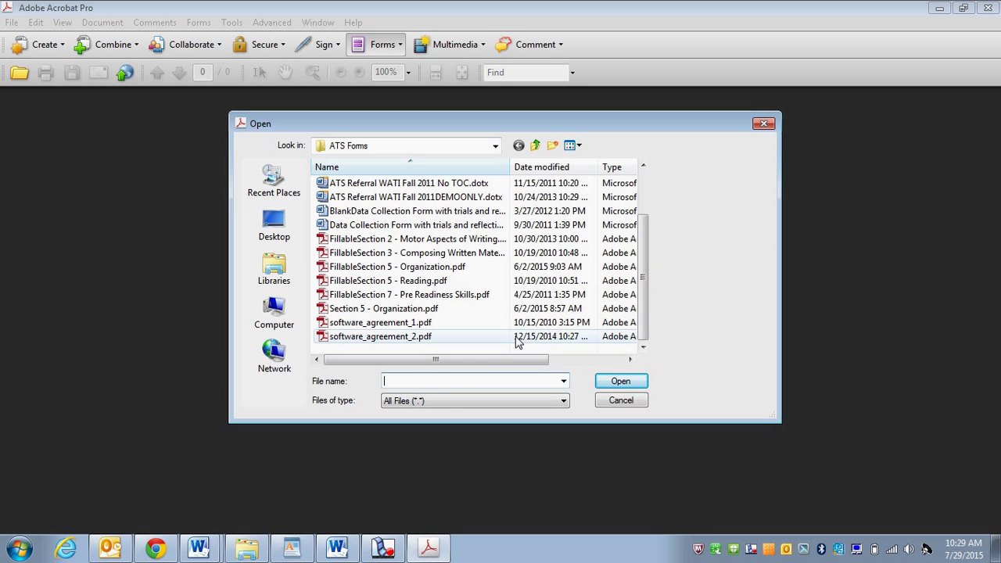
click(499, 308)
click(622, 383)
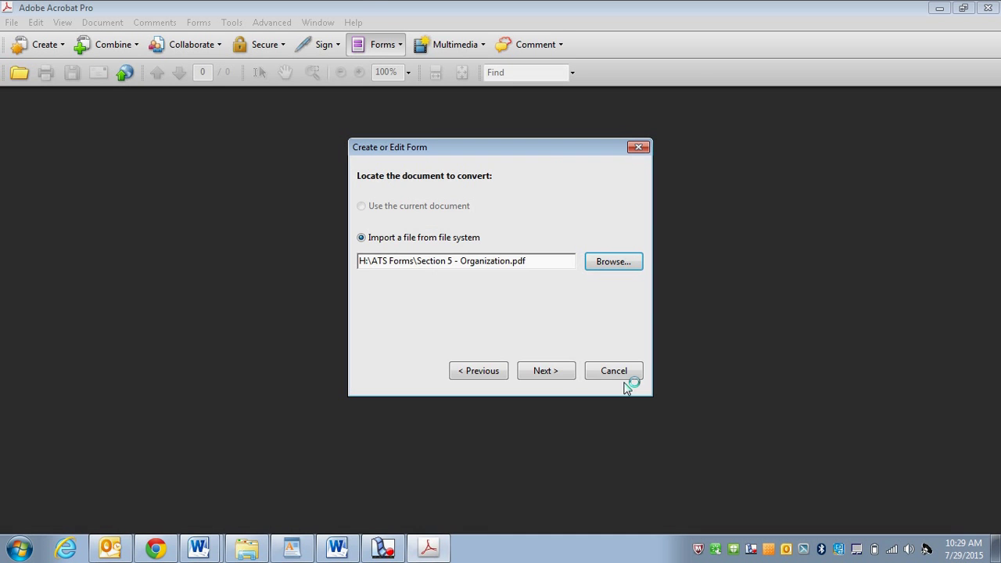
Convert the chosen PDF into a form, dismiss the welcome notice, and review the detected fields.
click(533, 370)
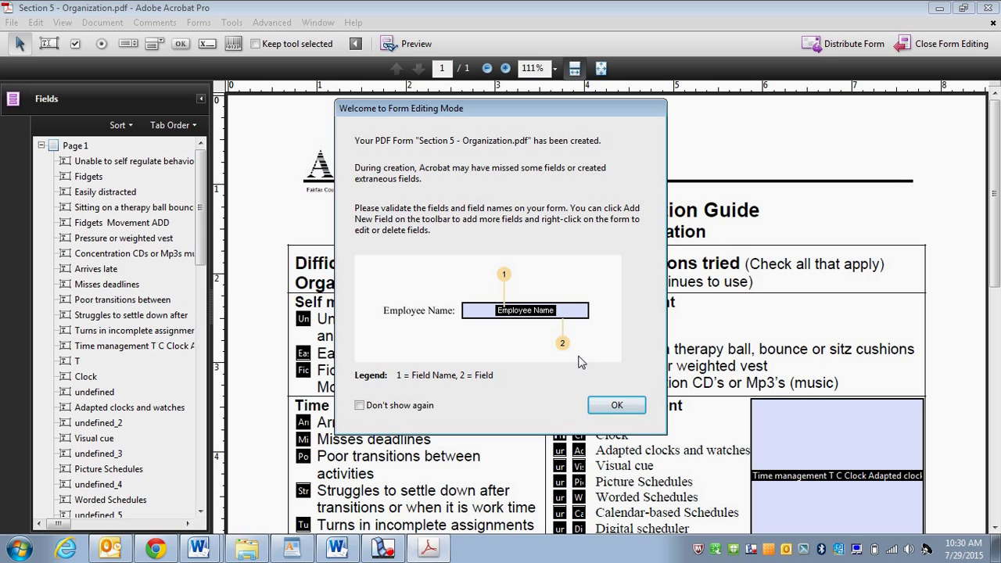
click(615, 406)
drag(997, 167, 995, 238)
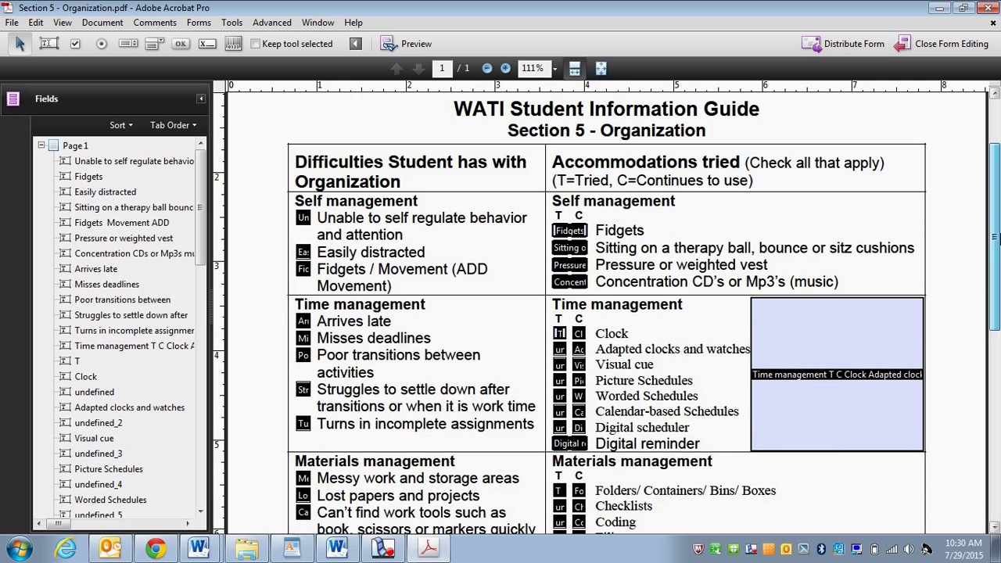
Delete the oversized Time management text field.
click(840, 395)
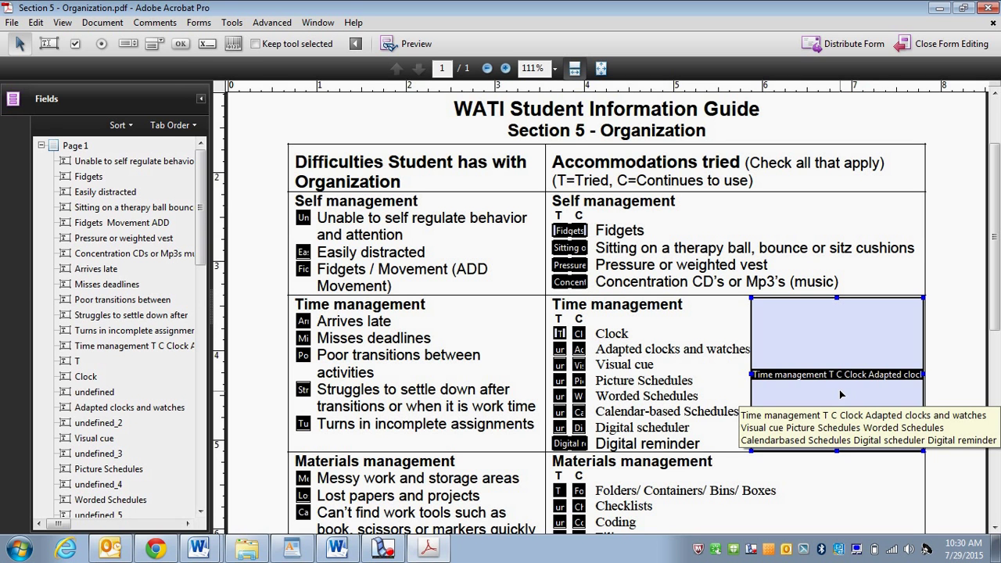
click(840, 388)
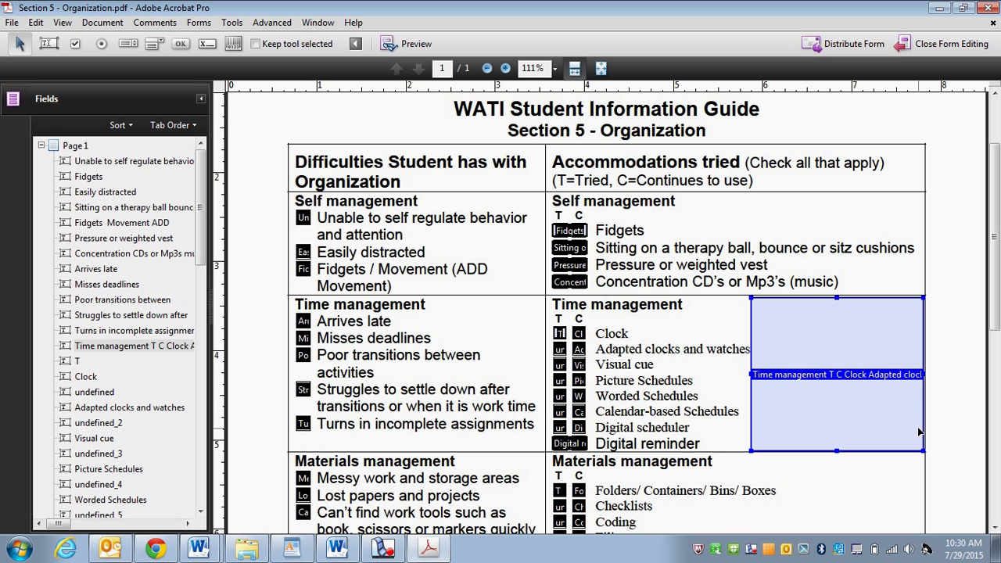
key(Delete)
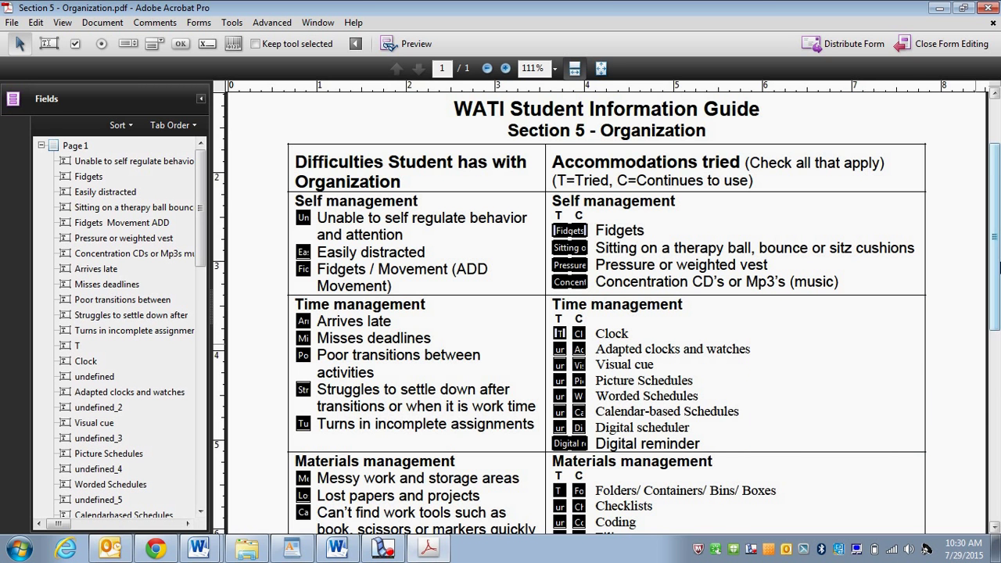
Delete the large Information management field and the faulty Digital reminder field.
drag(994, 235, 994, 379)
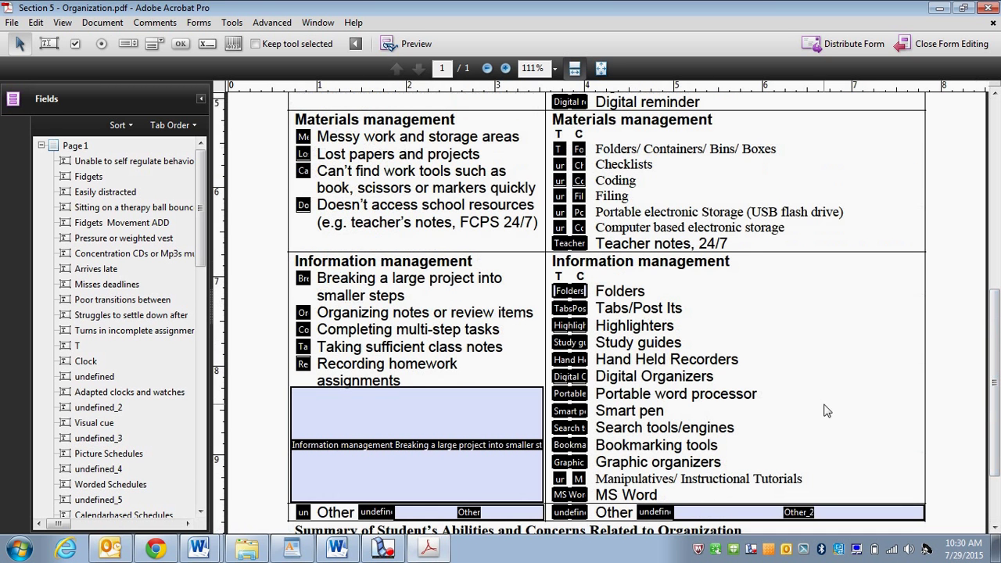
click(462, 399)
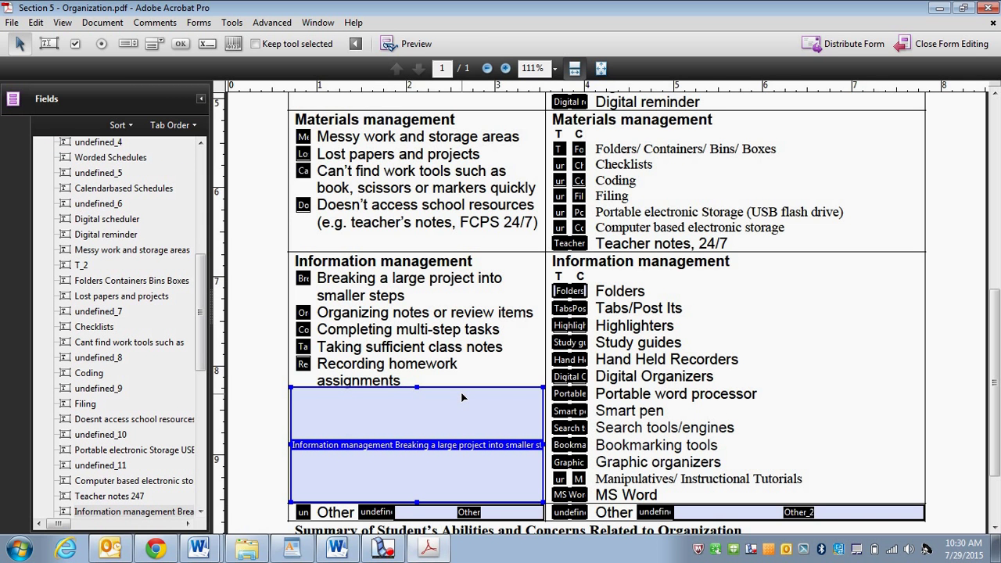
key(Delete)
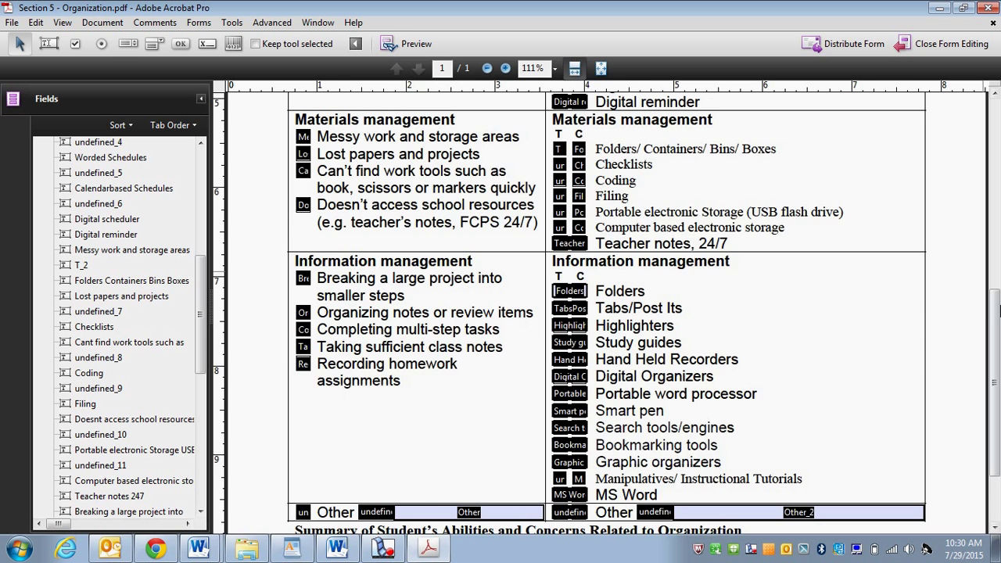
drag(998, 317, 998, 215)
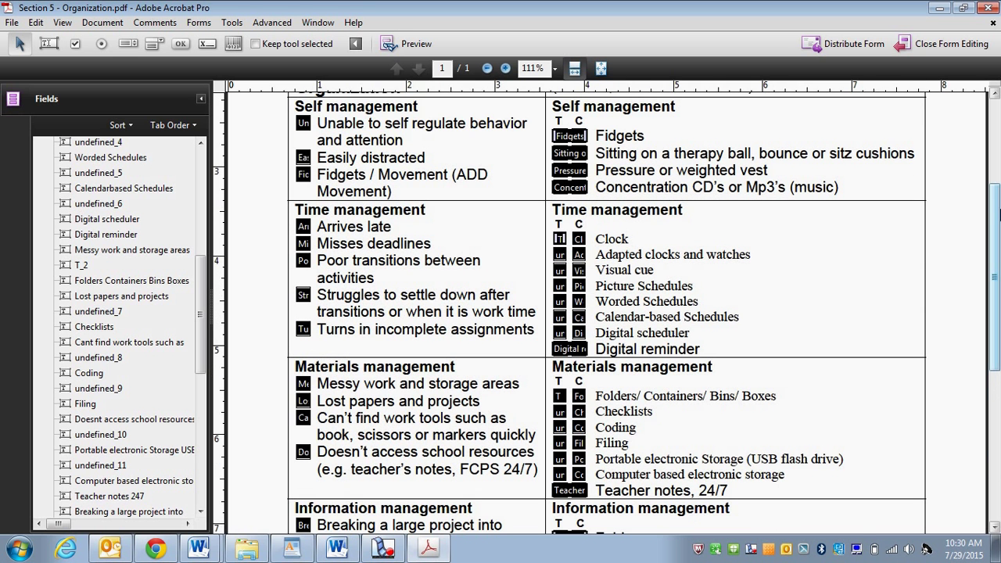
click(576, 351)
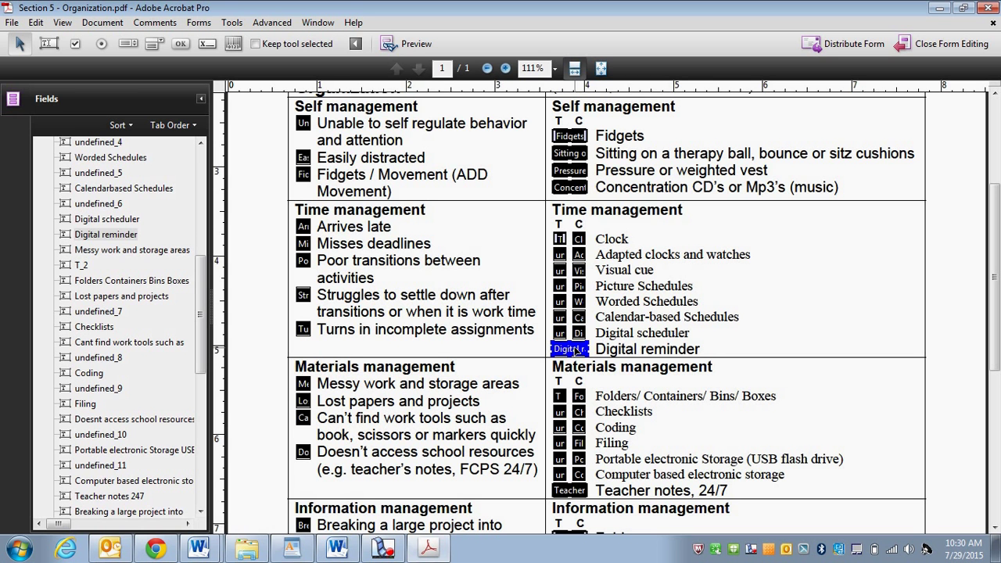
key(Delete)
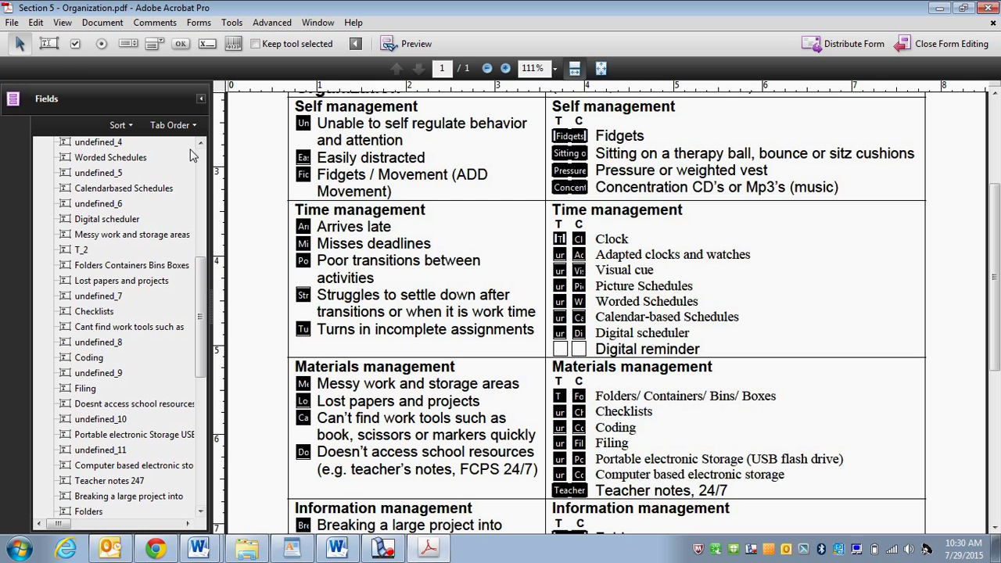
With Keep tool selected on, place check boxes on the T and C boxes beside Digital reminder.
click(76, 48)
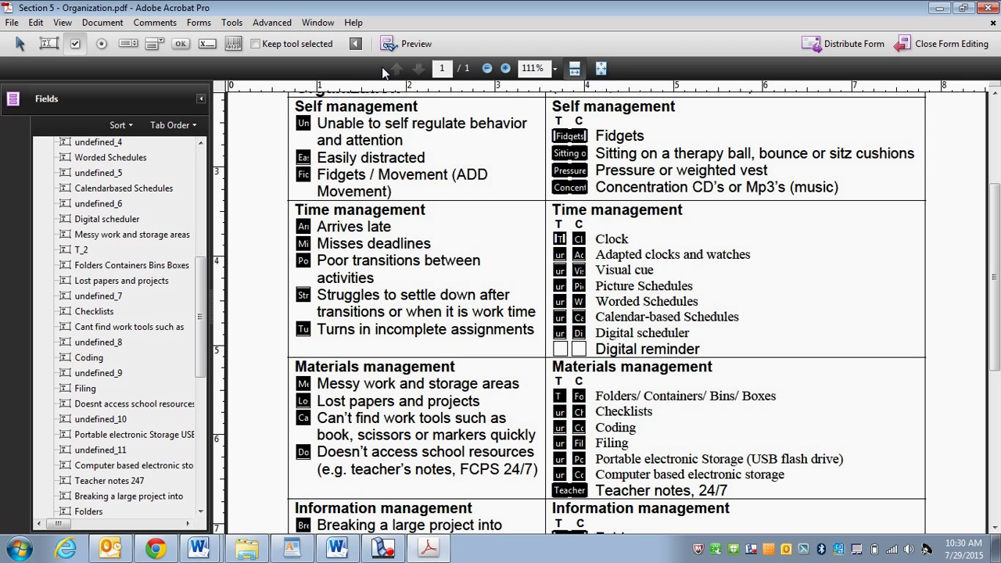
click(301, 44)
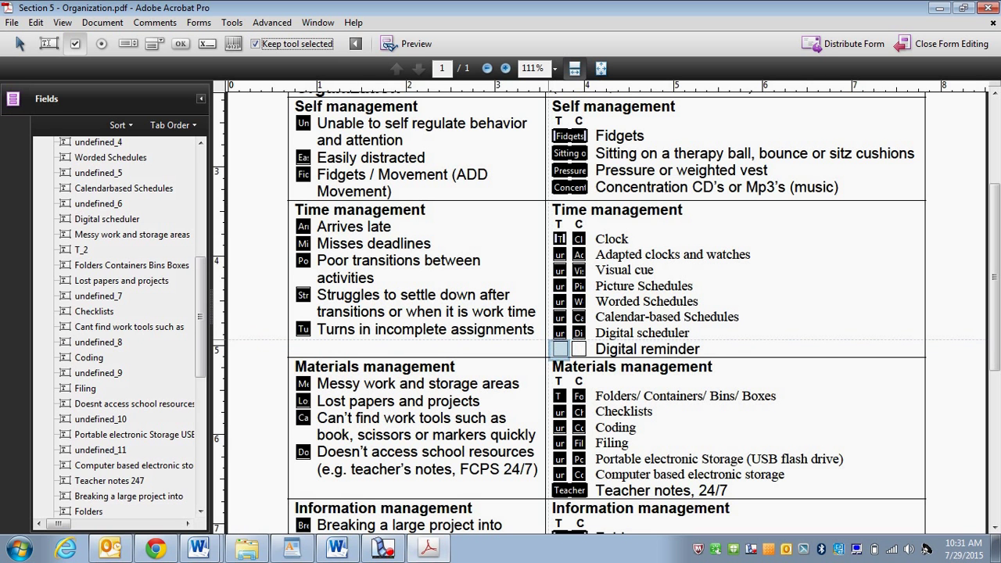
click(560, 350)
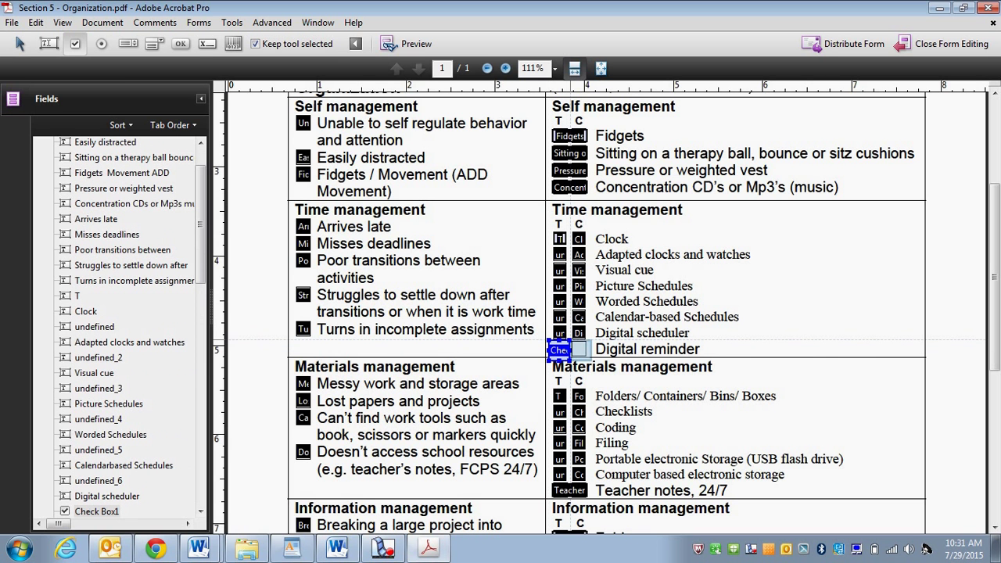
click(580, 349)
Close form editing and cancel the Reading Untagged Document notice.
click(940, 53)
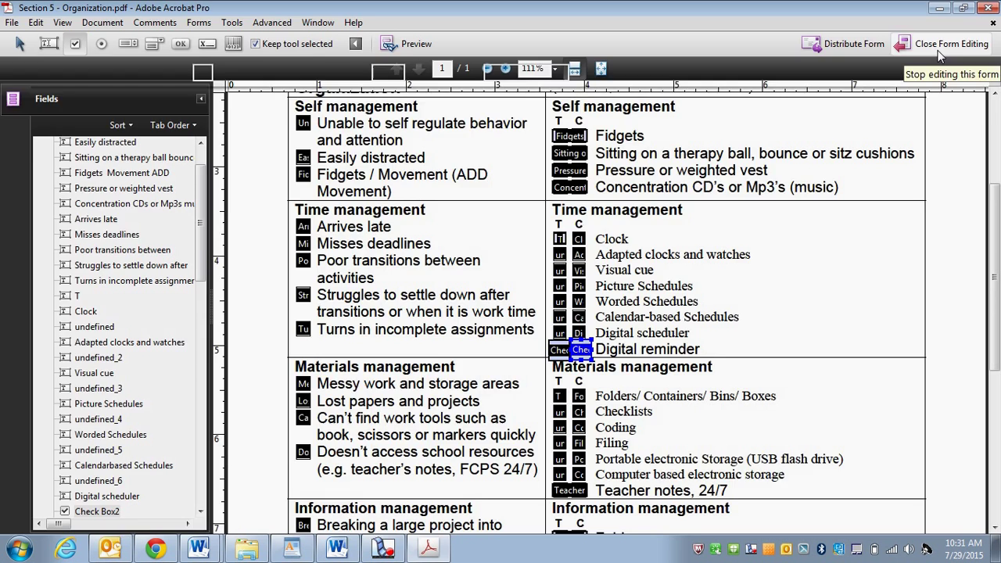
click(654, 408)
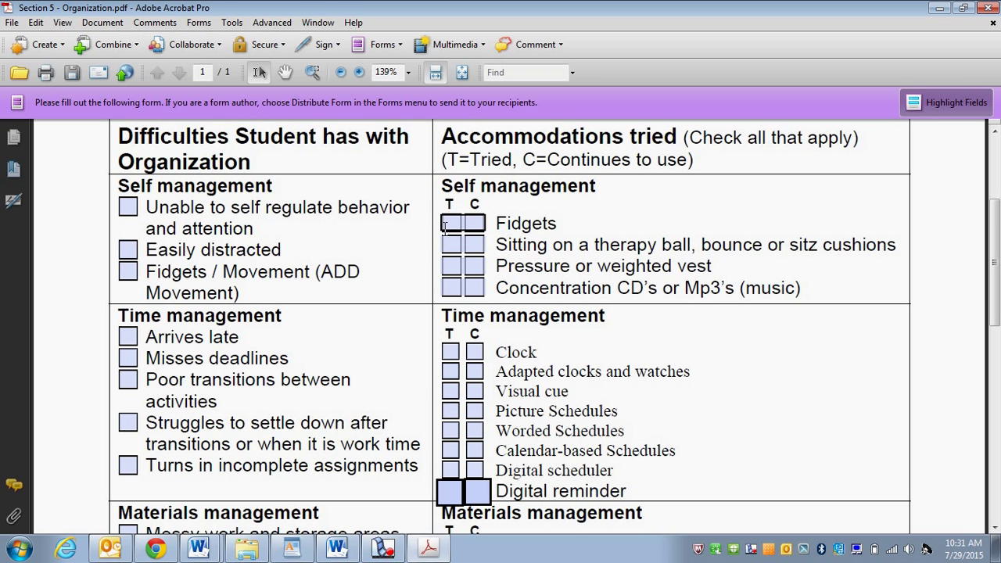
Save a copy of the form with 'Fillable' prefixed to the file name.
click(13, 23)
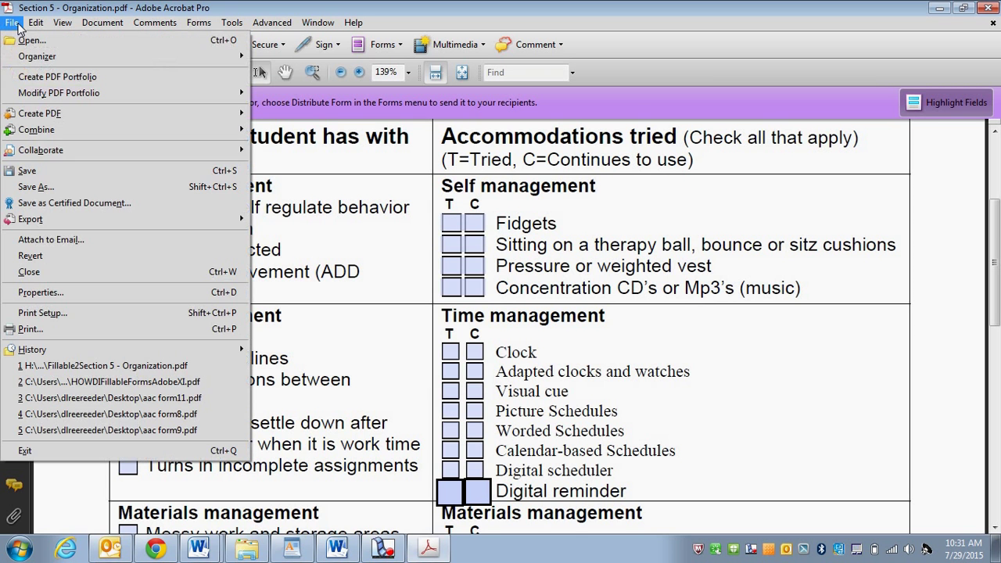
click(84, 186)
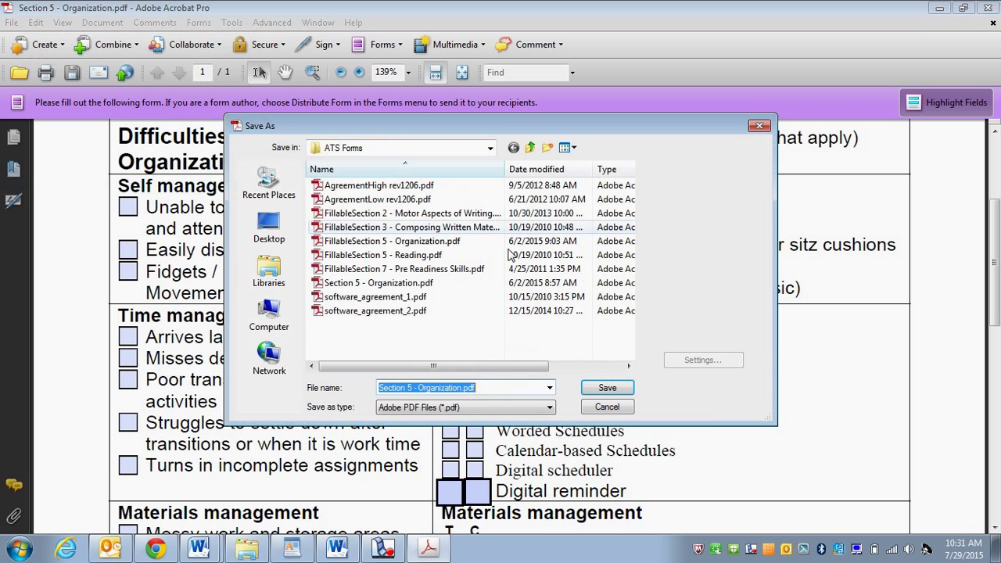
click(396, 385)
text(Fillable2)
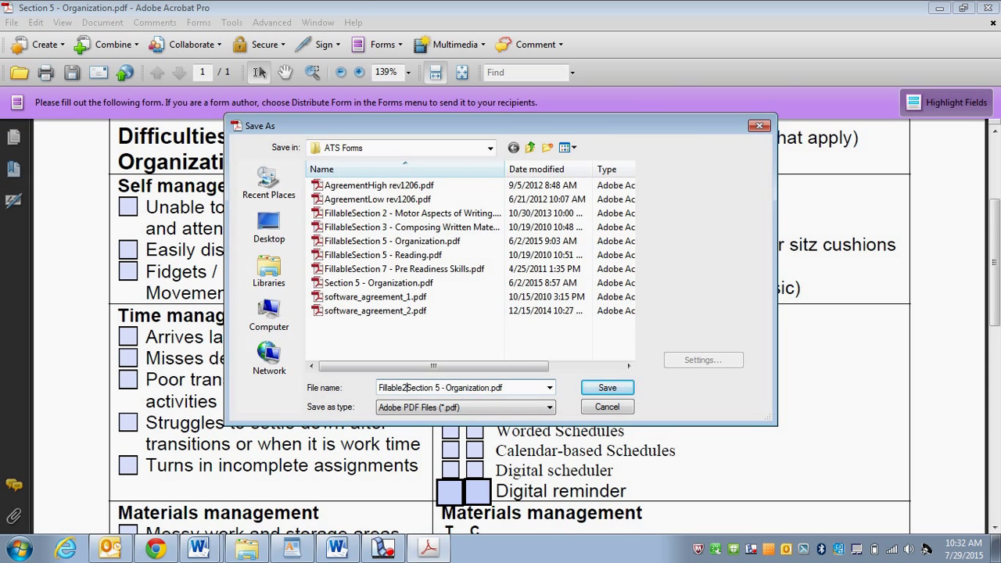
key(Return)
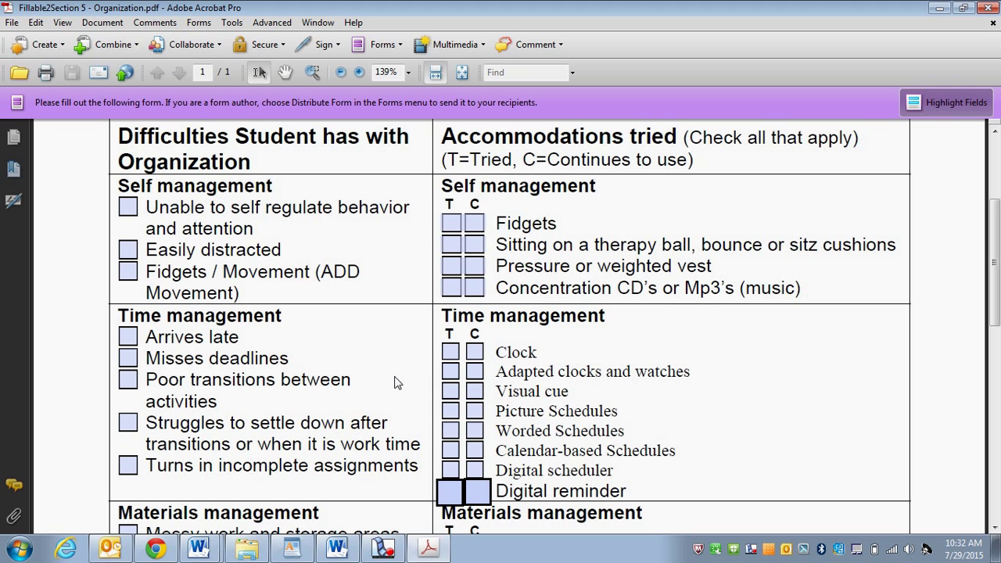
click(394, 550)
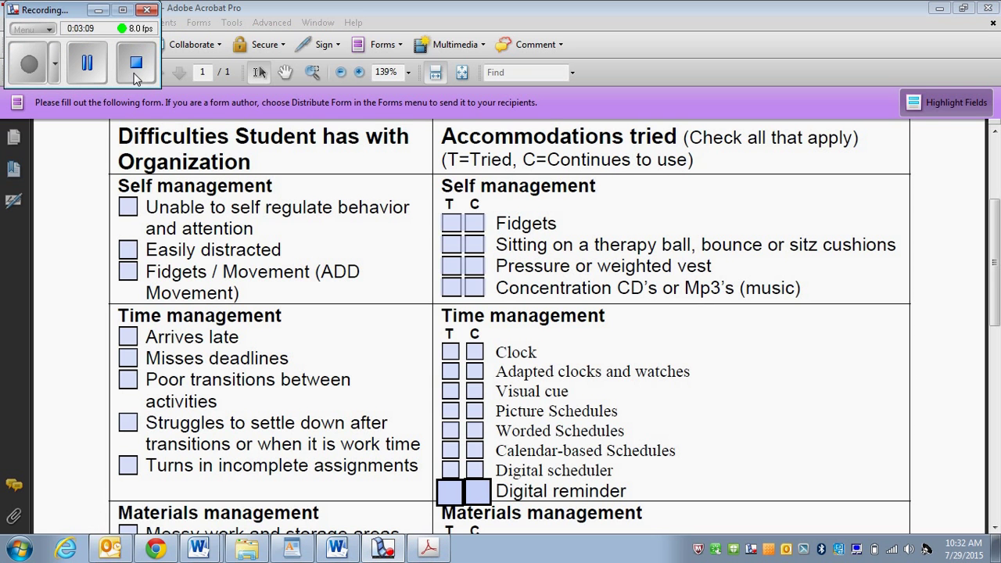